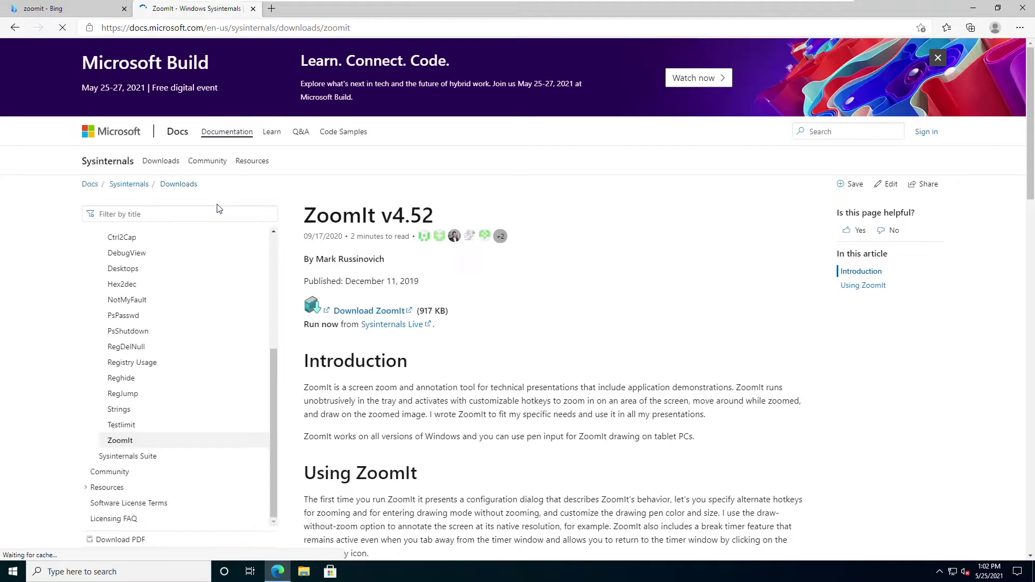
Step: Download ZoomIt.zip from the Sysinternals ZoomIt v4.52 page in Edge
left_click_drag(308, 217, 434, 214)
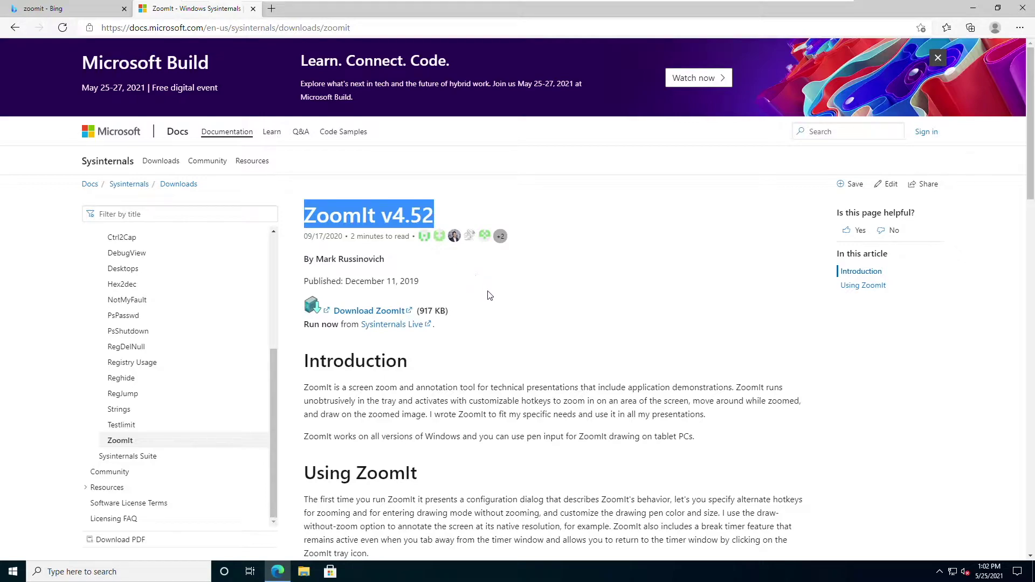
left_click(365, 317)
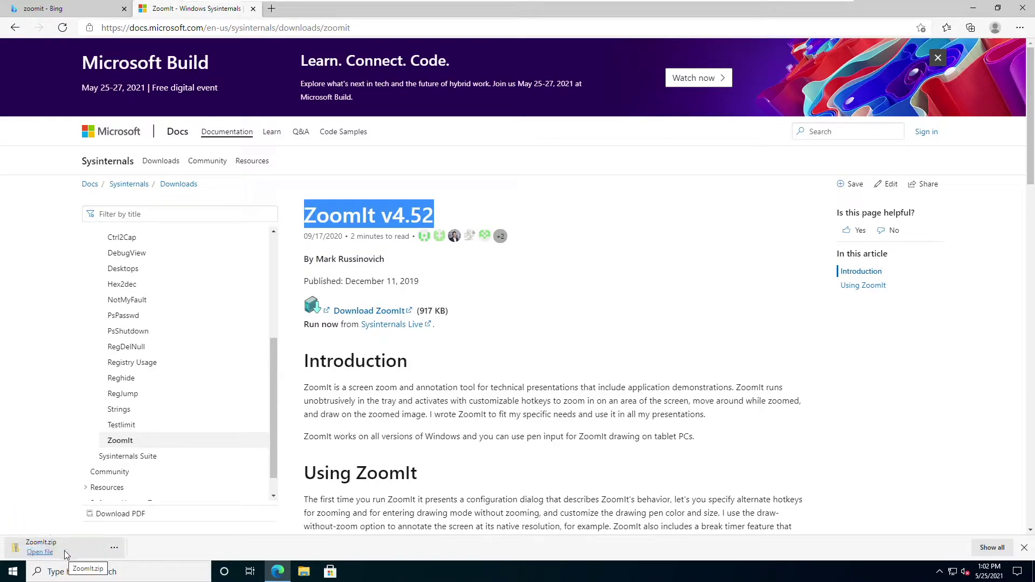
left_click(303, 573)
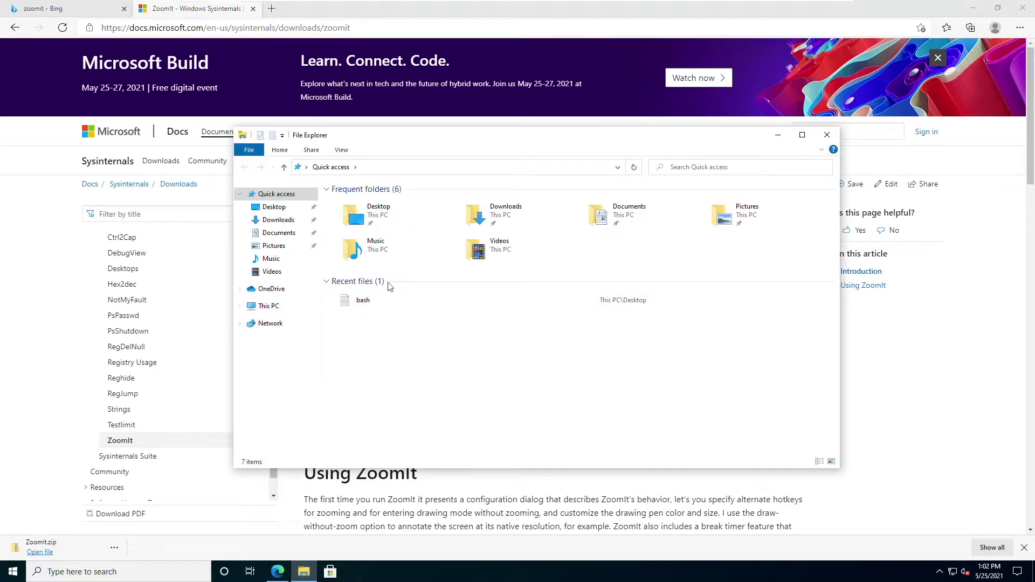
Step: Extract ZoomIt.zip from Downloads into a Downloads\ZoomIt folder with Extract All
left_click(278, 220)
left_click(365, 218)
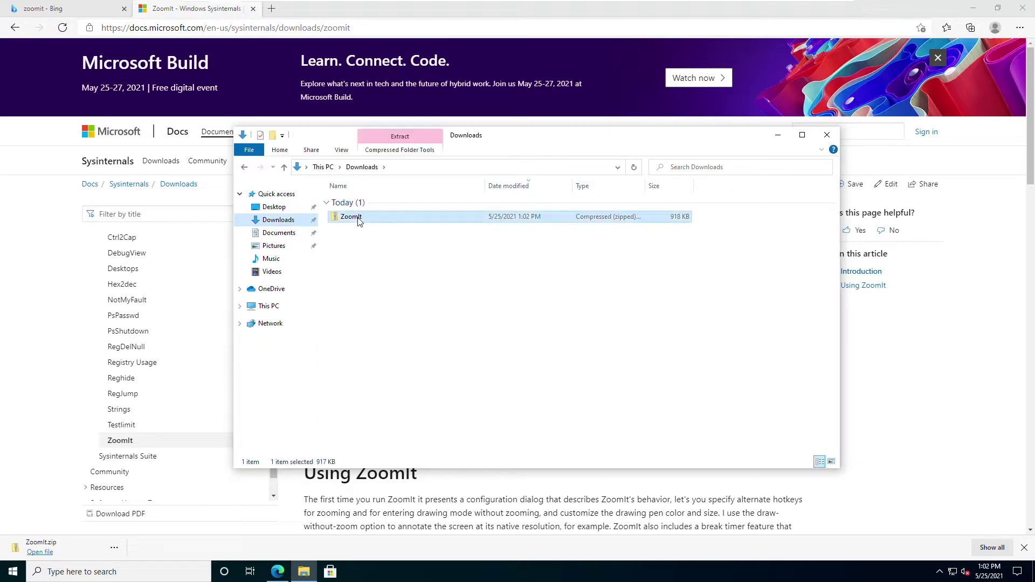
right_click(365, 217)
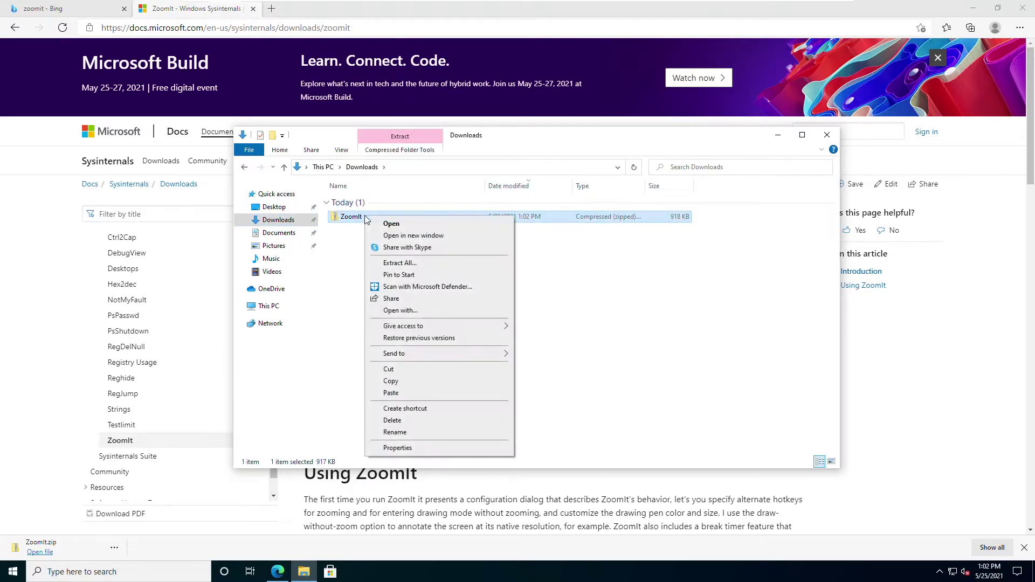
left_click(400, 263)
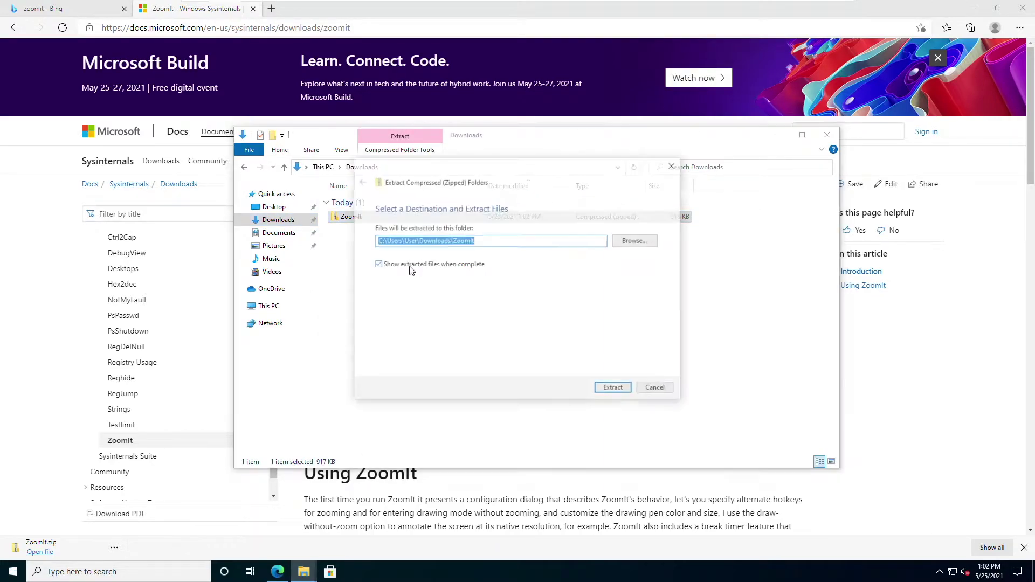
left_click(616, 390)
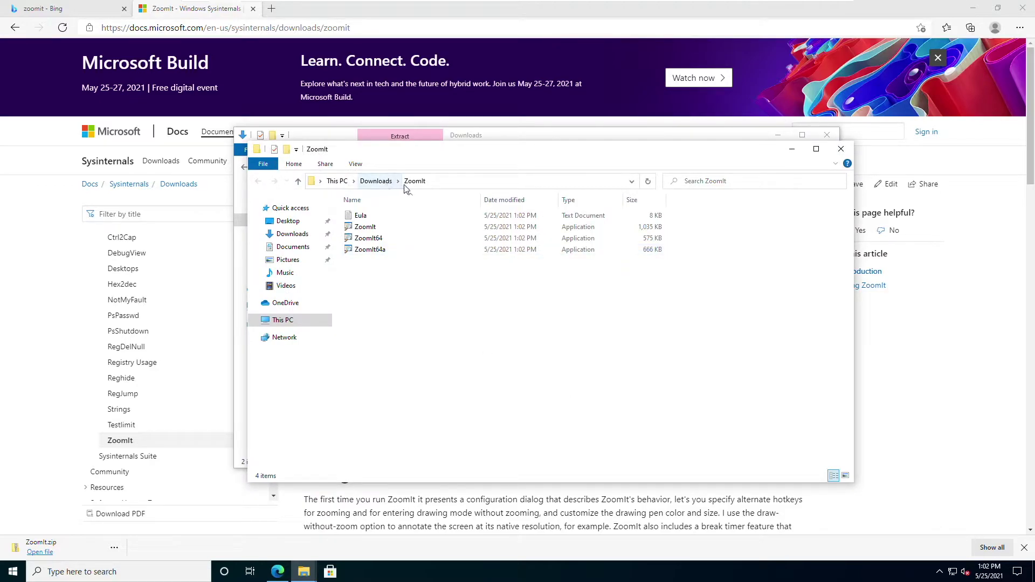
left_click(378, 230)
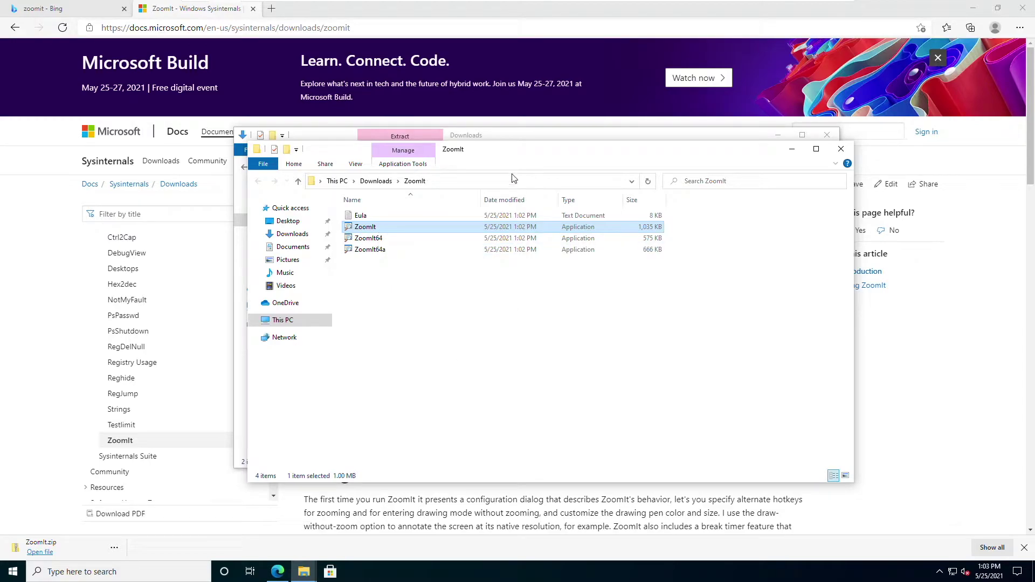
left_click_drag(507, 150, 599, 218)
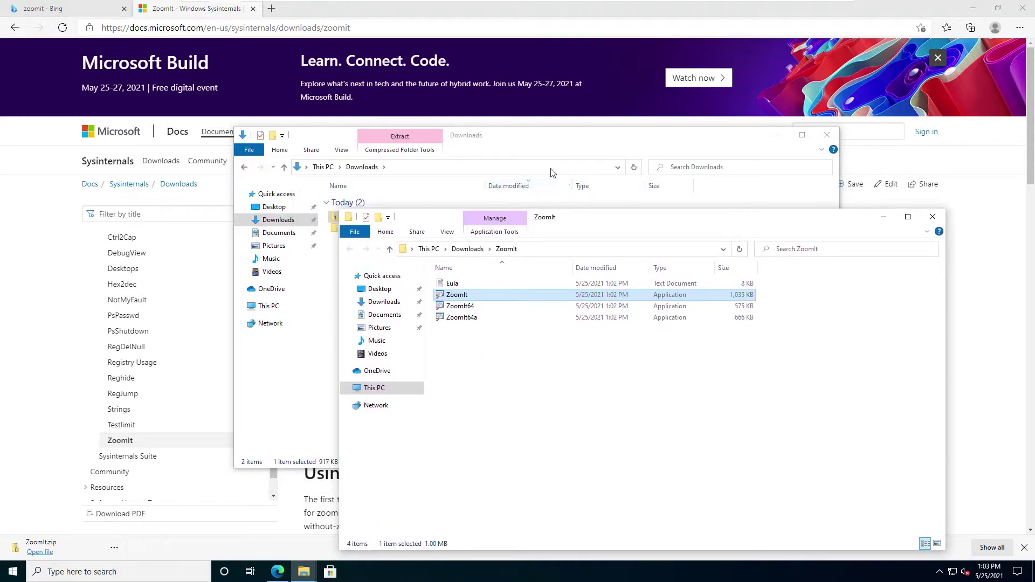
Step: Create a new folder named Utilities on the Desktop and open it in its own window
left_click(267, 207)
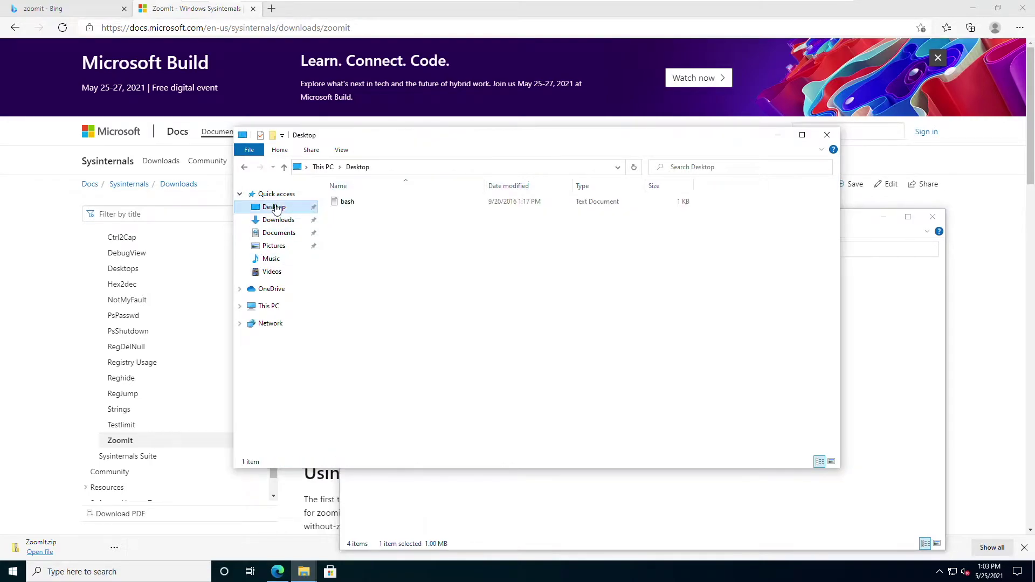
right_click(355, 224)
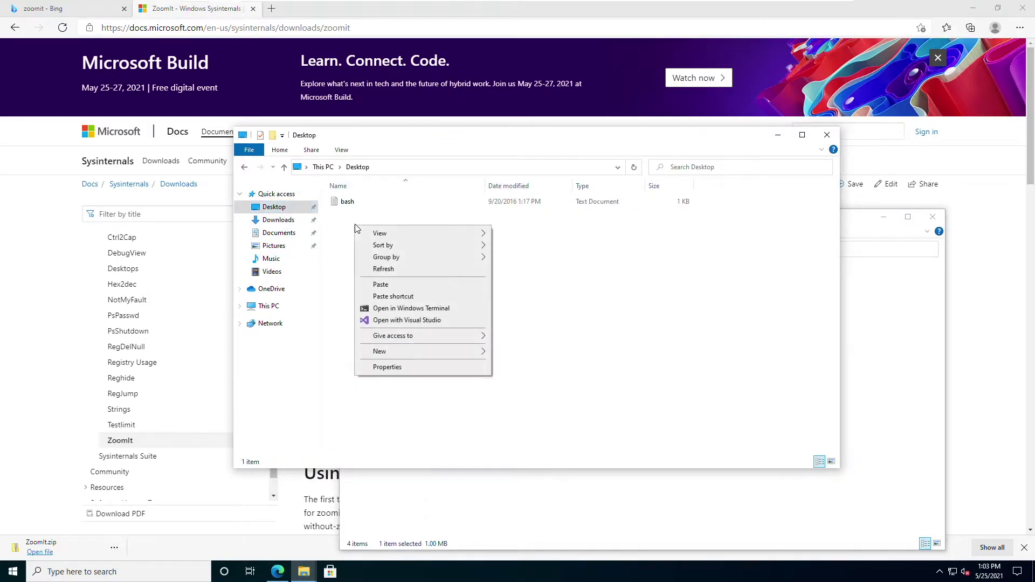
mouse_move(396, 354)
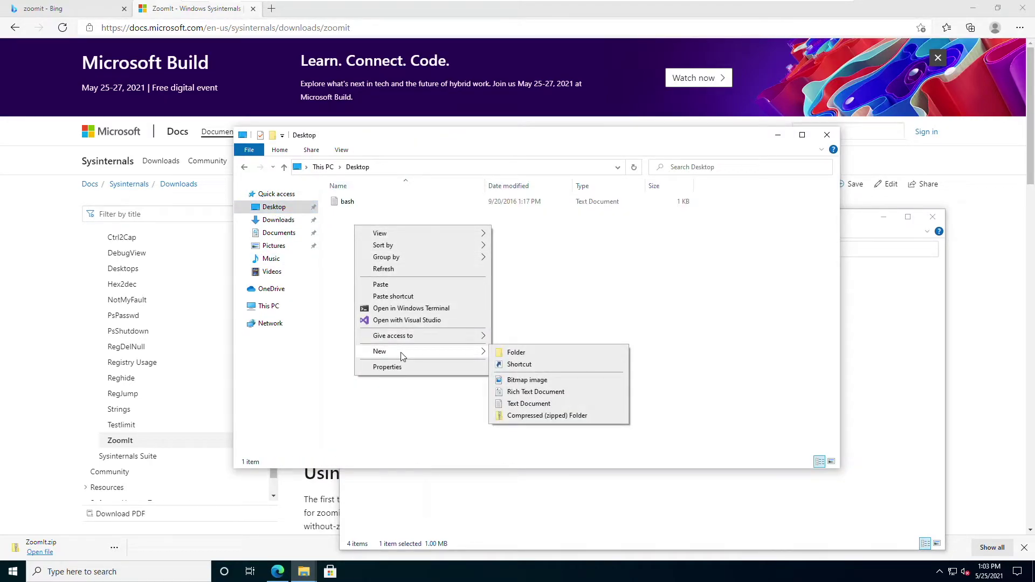
left_click(515, 354)
type("U")
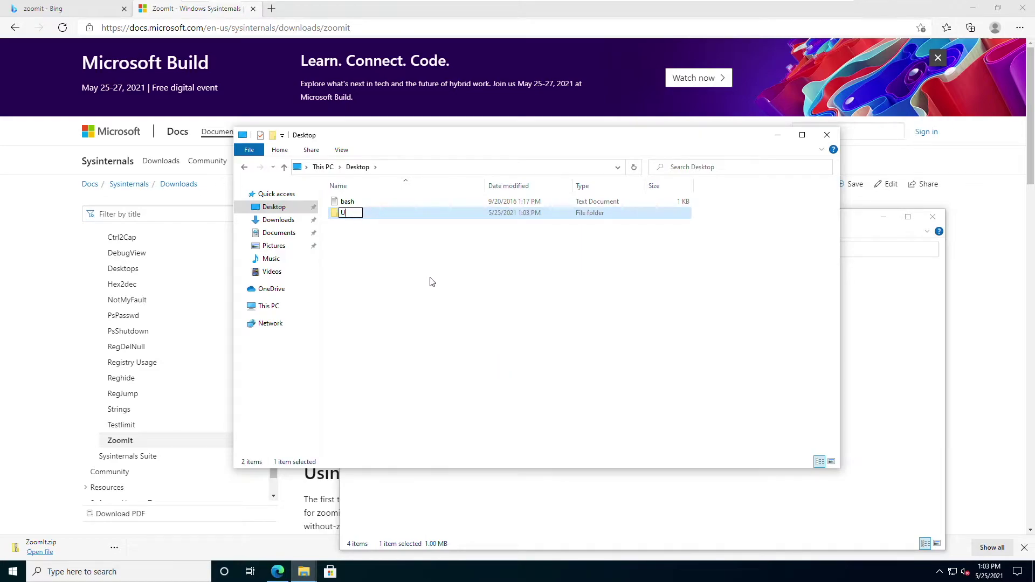
type("tilities")
key("Return")
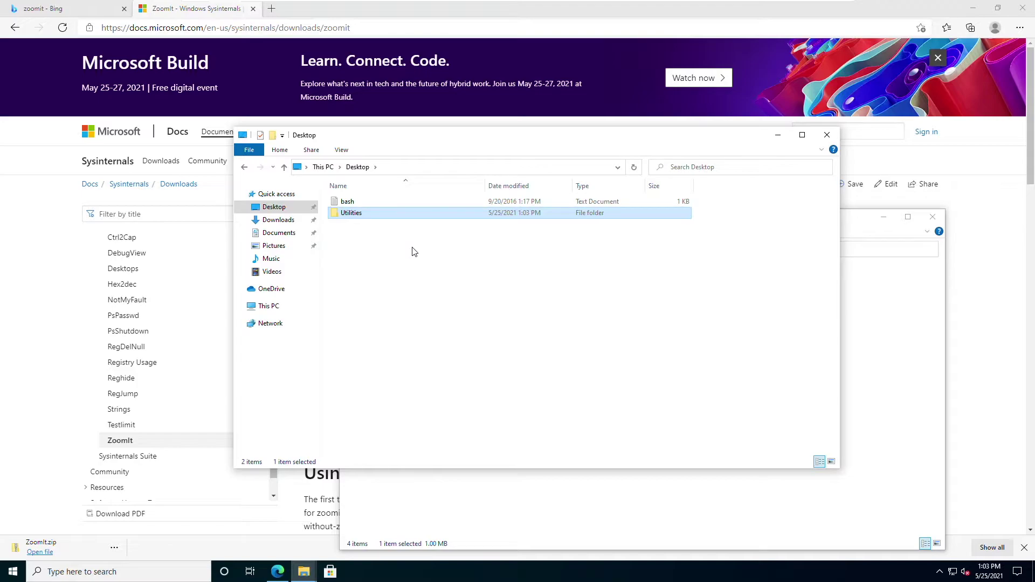
double_click(352, 214)
left_click_drag(401, 137, 219, 79)
left_click(703, 230)
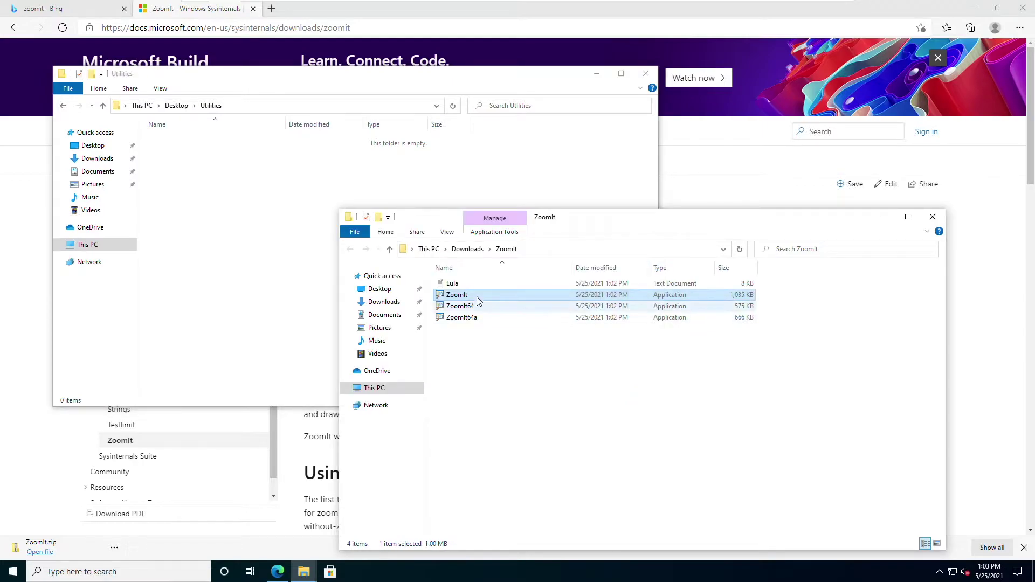
Step: Move the ZoomIt application into the desktop Utilities folder
left_click_drag(464, 300, 207, 203)
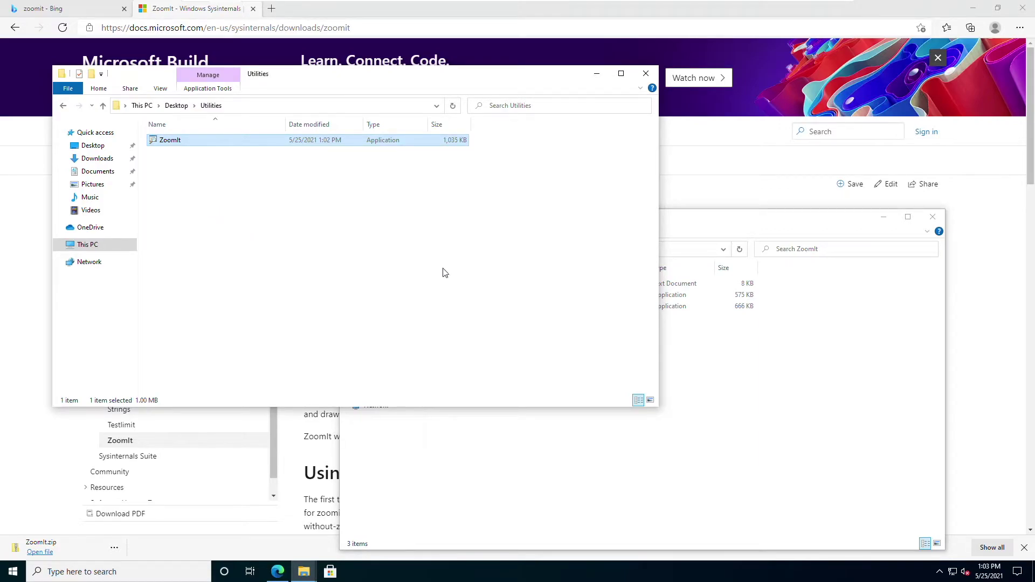
left_click(750, 396)
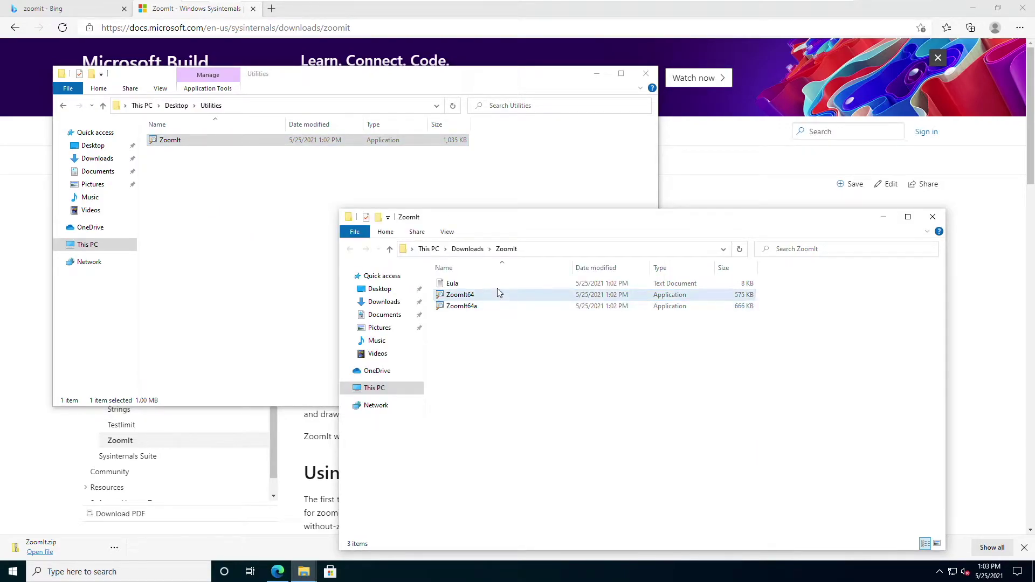
left_click(468, 248)
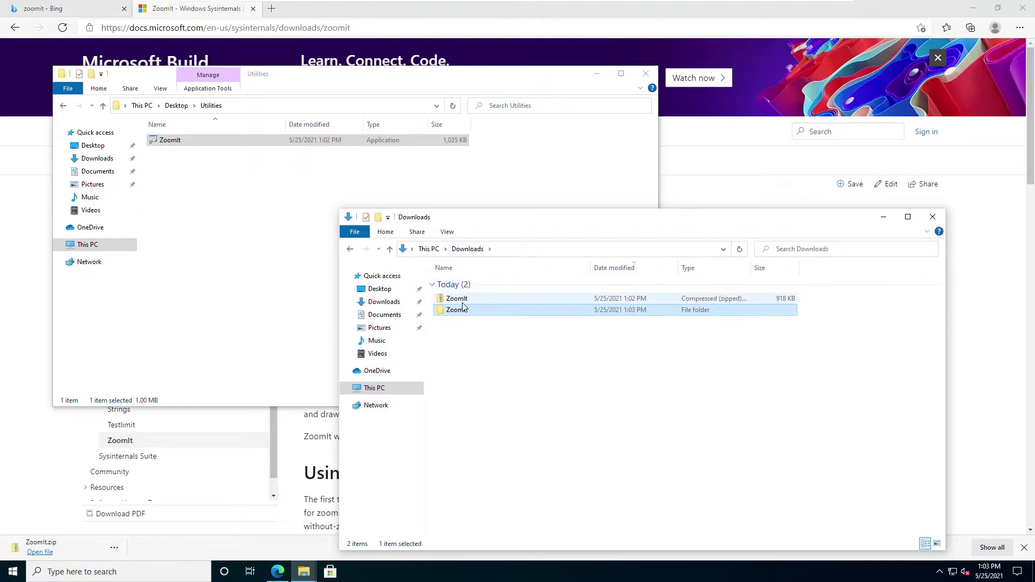
Step: Delete ZoomIt.zip and the extracted ZoomIt folder from Downloads, close that window and minimise Edge
left_click(466, 300, "ctrl")
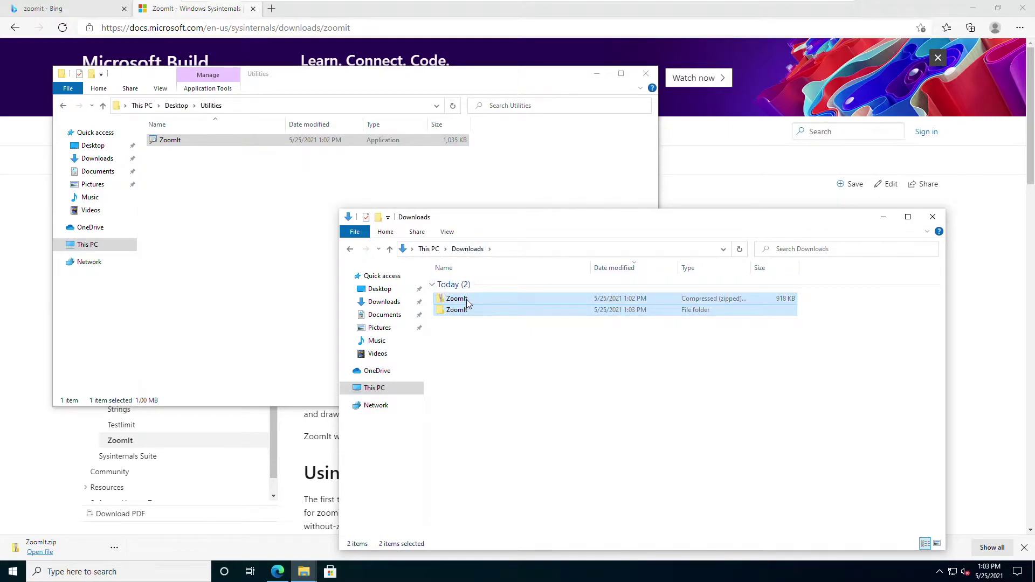
right_click(468, 303)
left_click(496, 457)
left_click(934, 224)
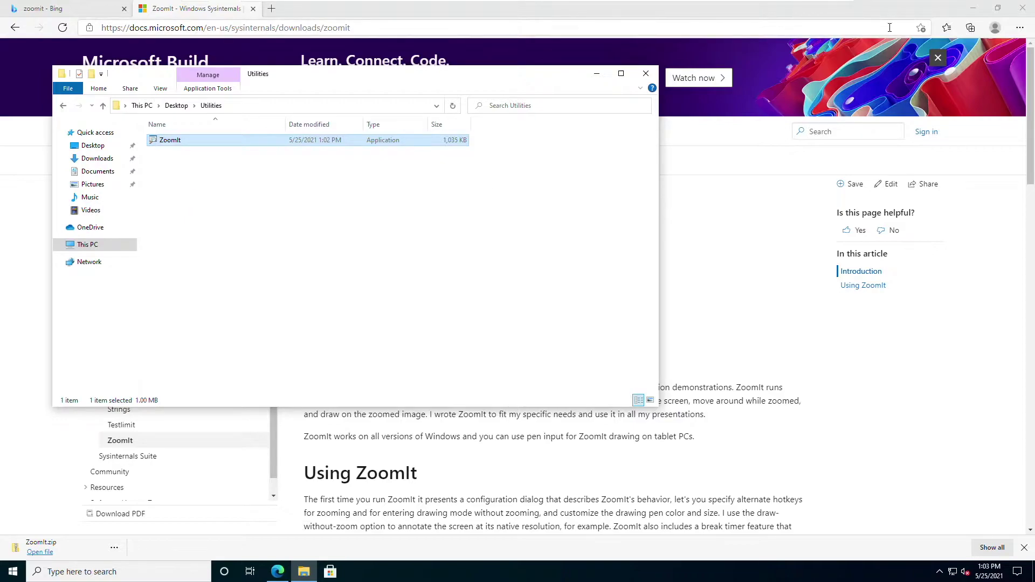
left_click(976, 8)
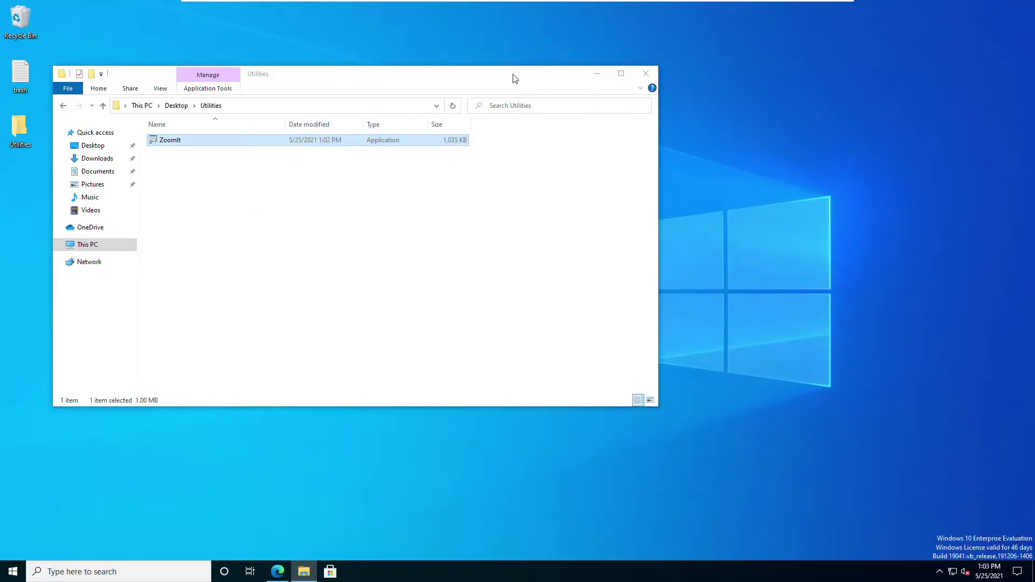
left_click_drag(513, 76, 611, 76)
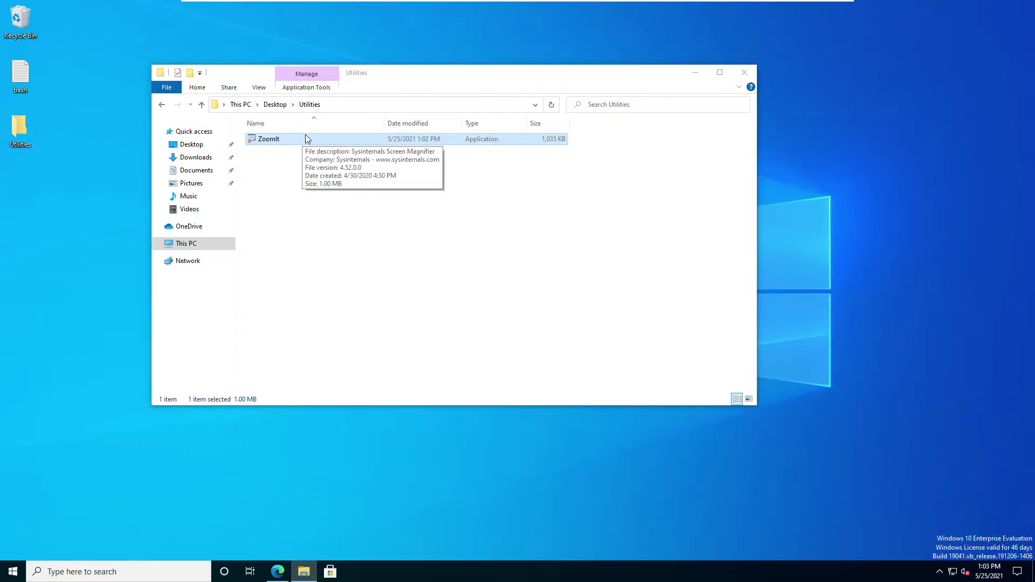
Step: Launch ZoomIt, browse its LiveZoom, Draw, Type and Break tabs, and tick 'Run ZoomIt when Windows starts'
double_click(277, 141)
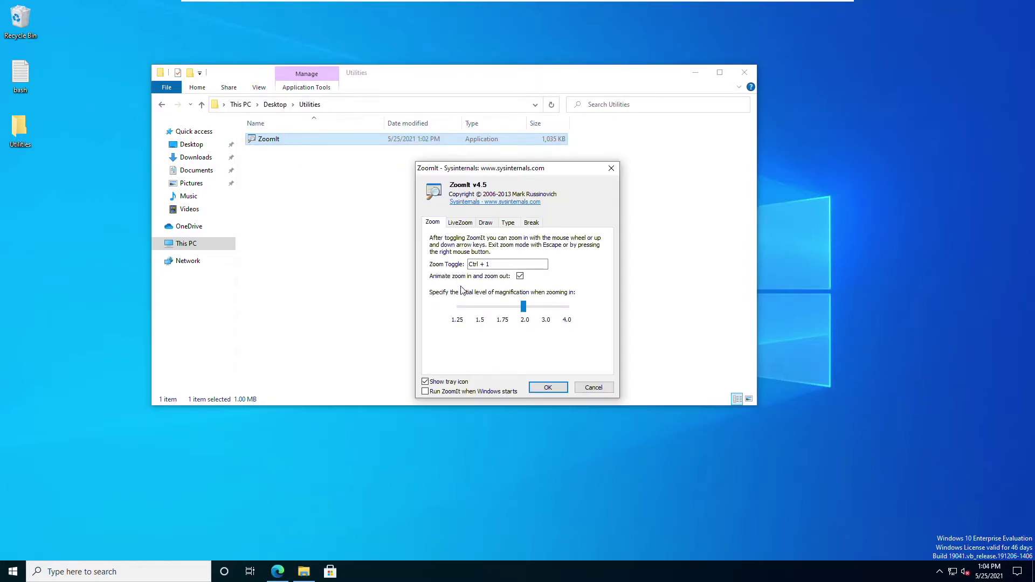
left_click(695, 73)
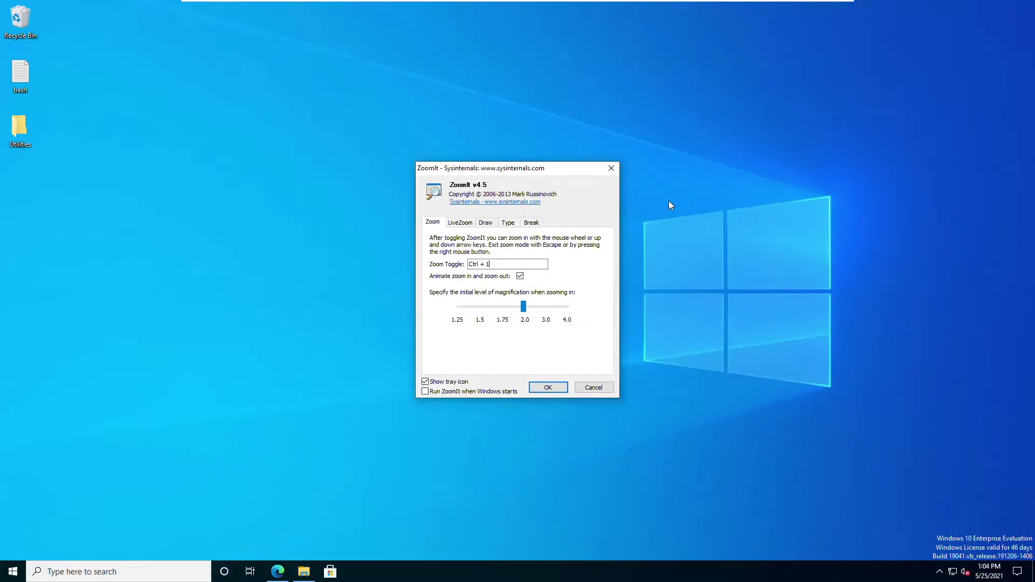
left_click_drag(557, 172, 490, 68)
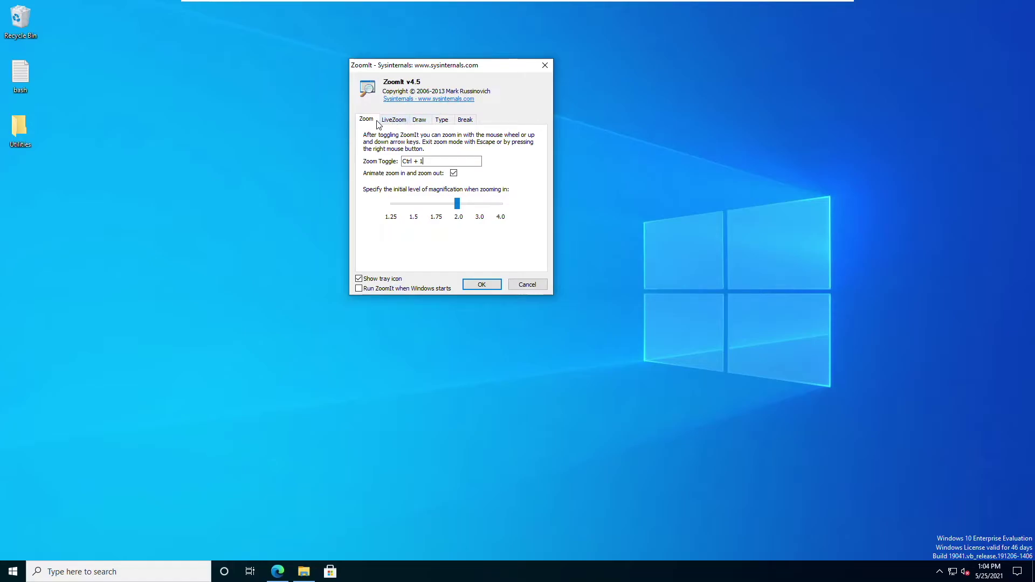
left_click(405, 122)
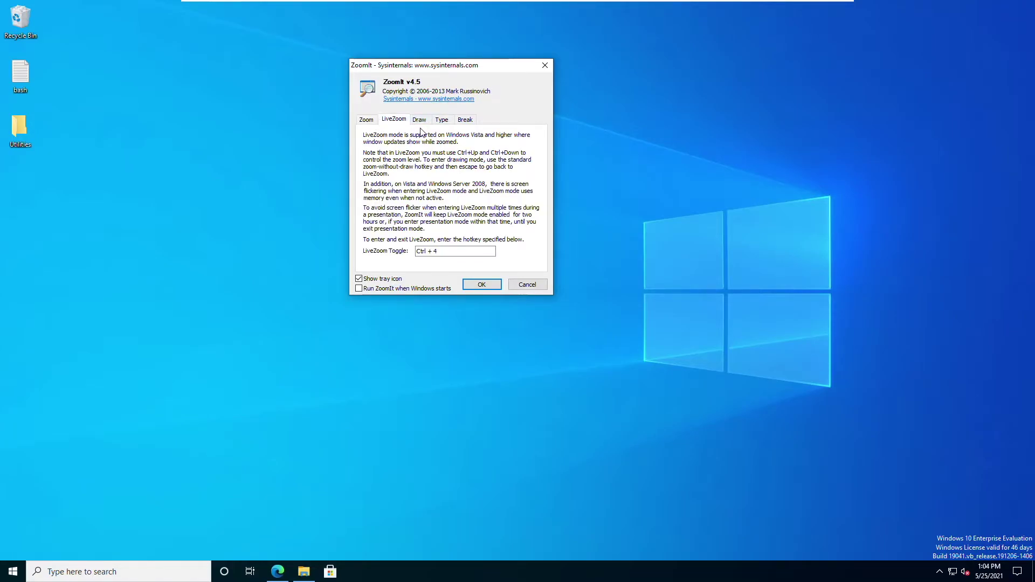
left_click(426, 124)
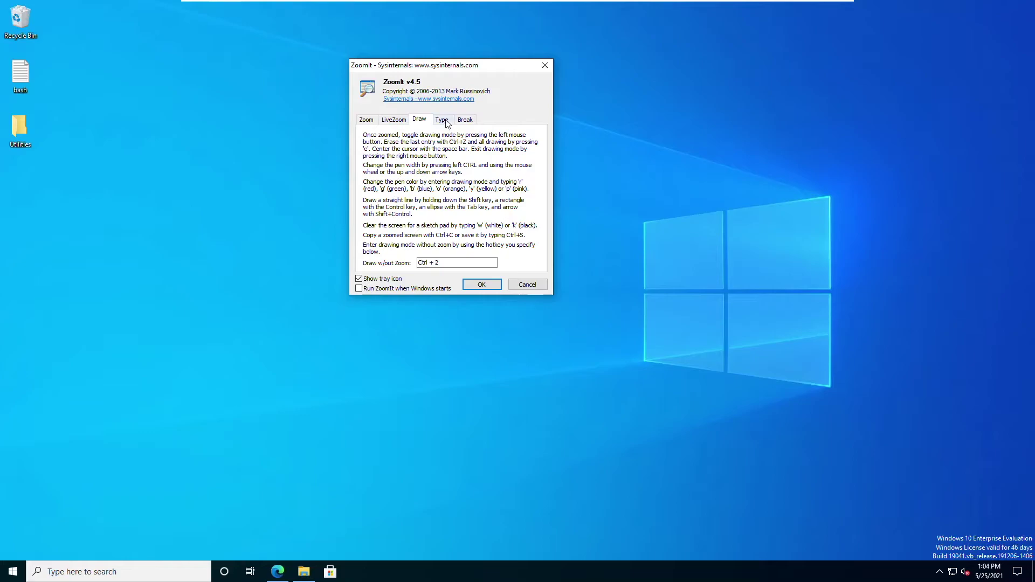
left_click(447, 124)
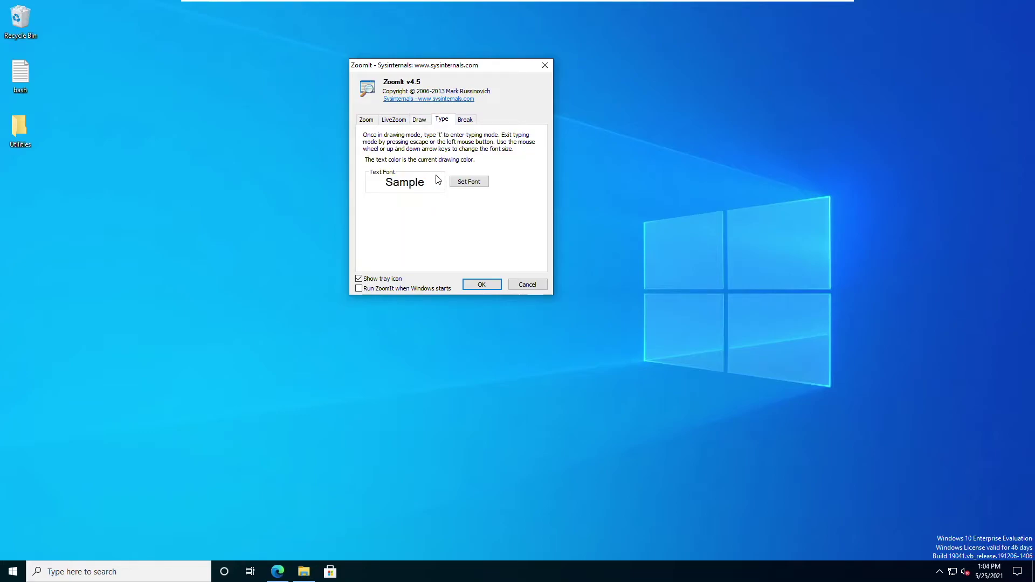
left_click(469, 123)
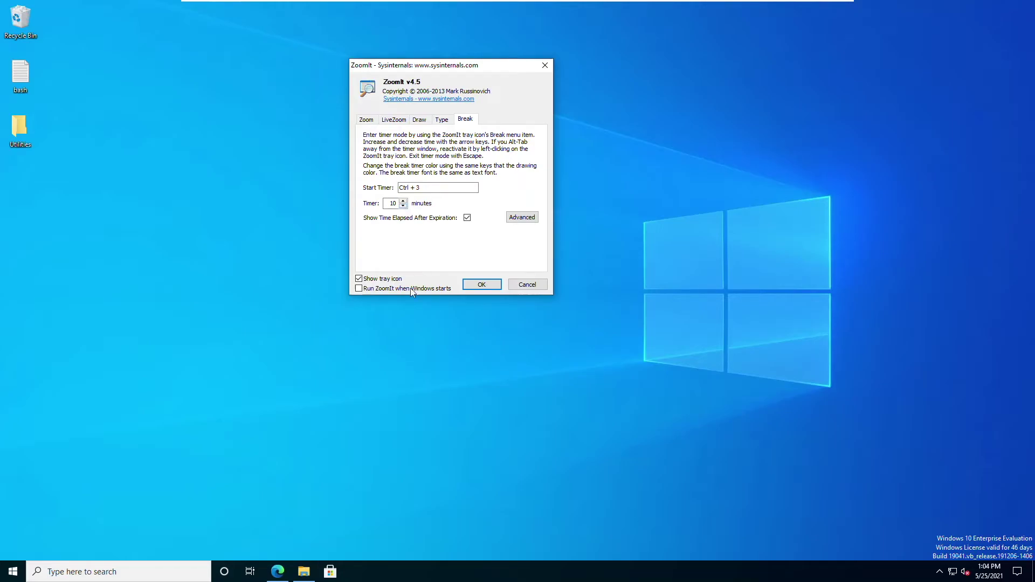
left_click(358, 289)
Step: Confirm the ZoomIt options with OK and open the desktop bash file in Notepad
left_click(477, 286)
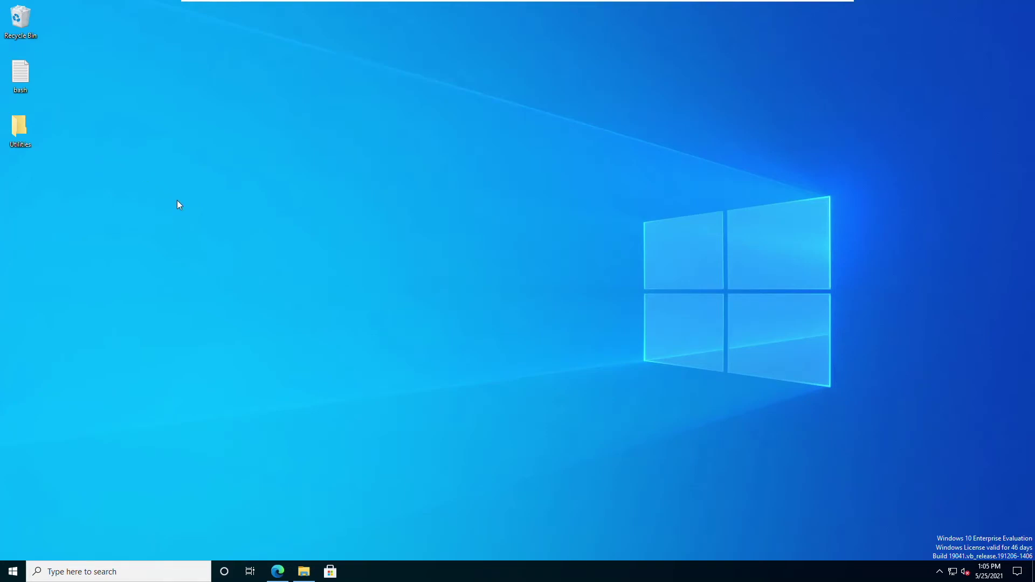
right_click(33, 73)
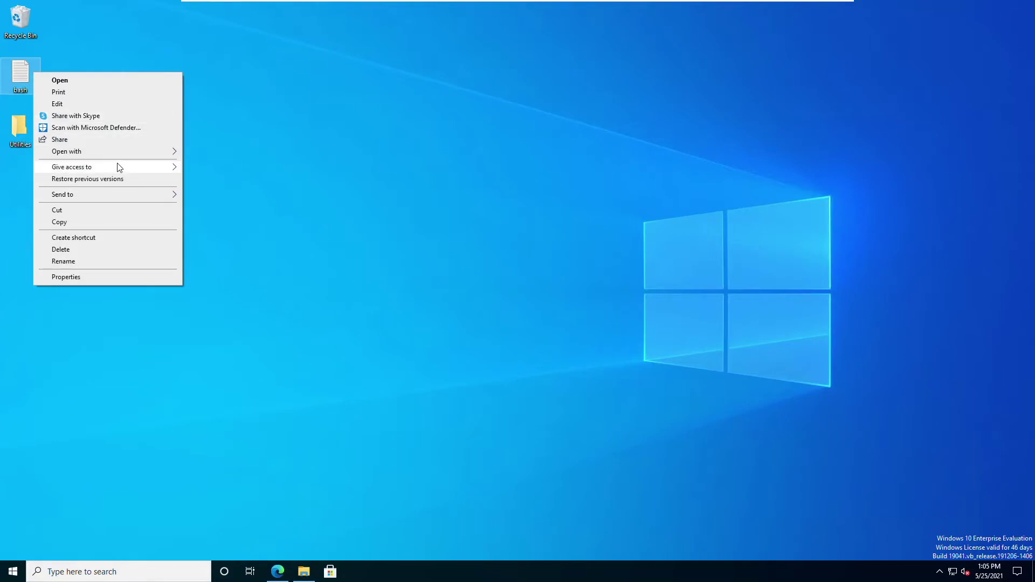
mouse_move(121, 167)
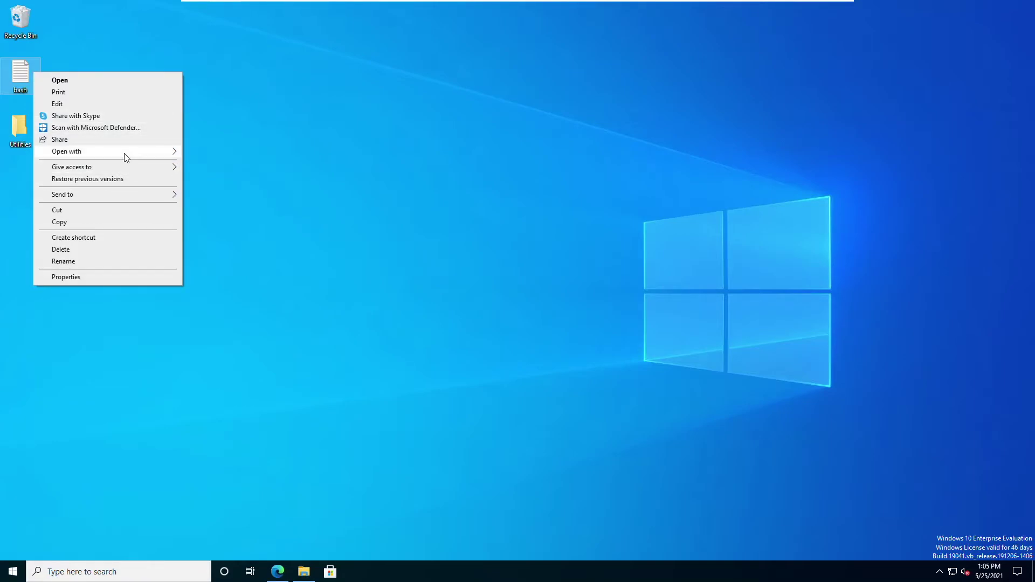
left_click(212, 153)
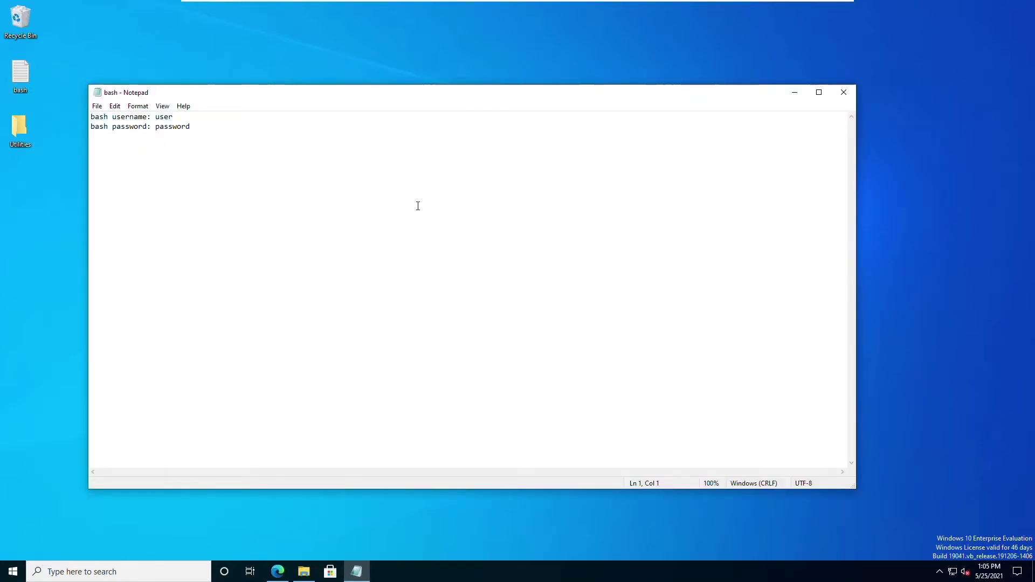
left_click_drag(431, 94, 493, 89)
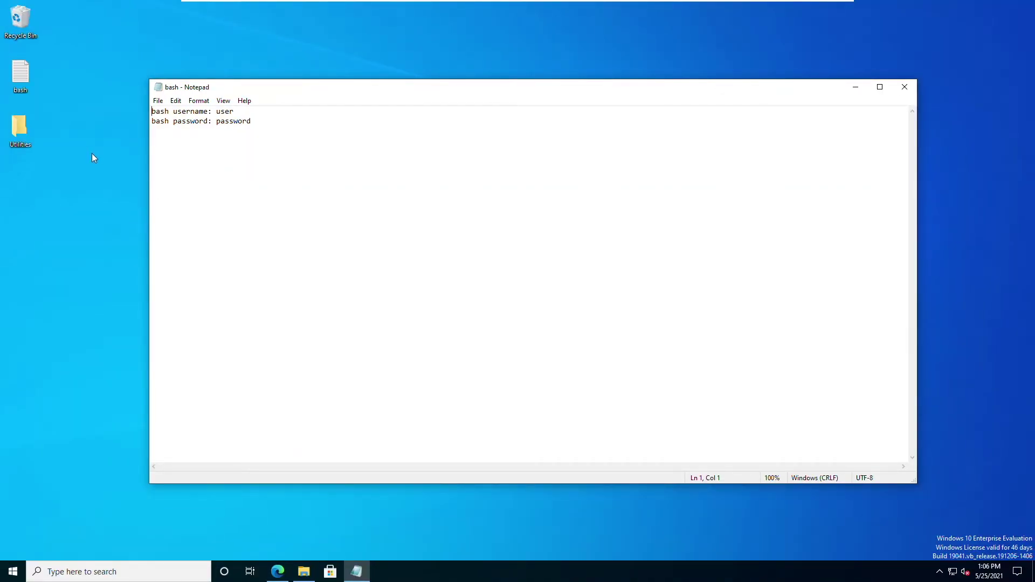
left_click(38, 135)
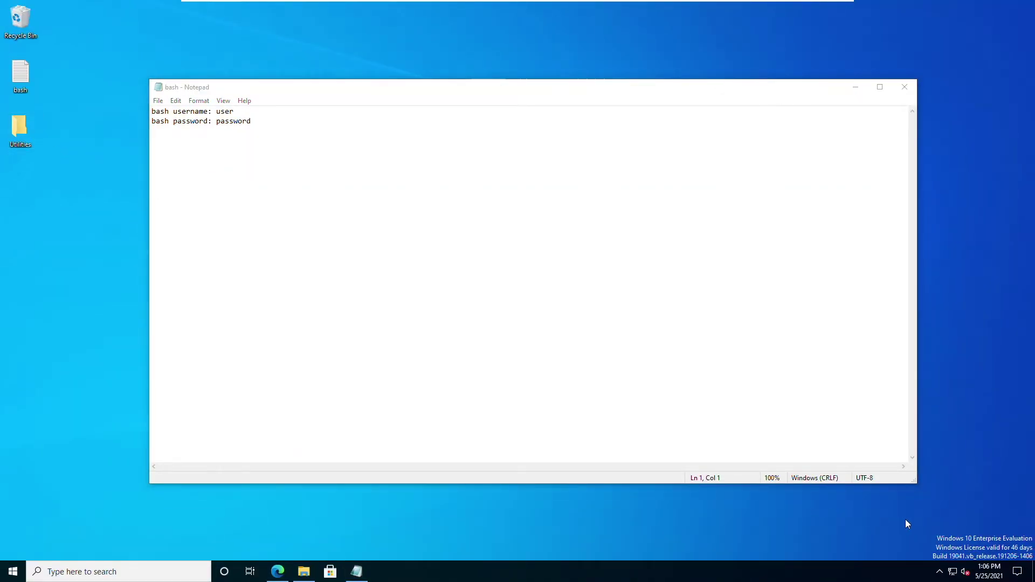
left_click(940, 575)
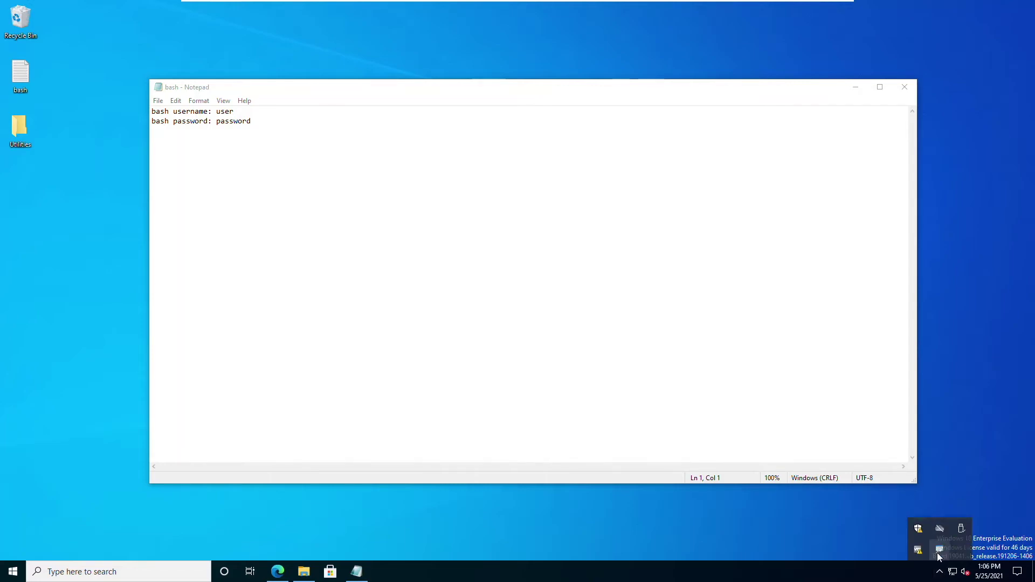
right_click(940, 551)
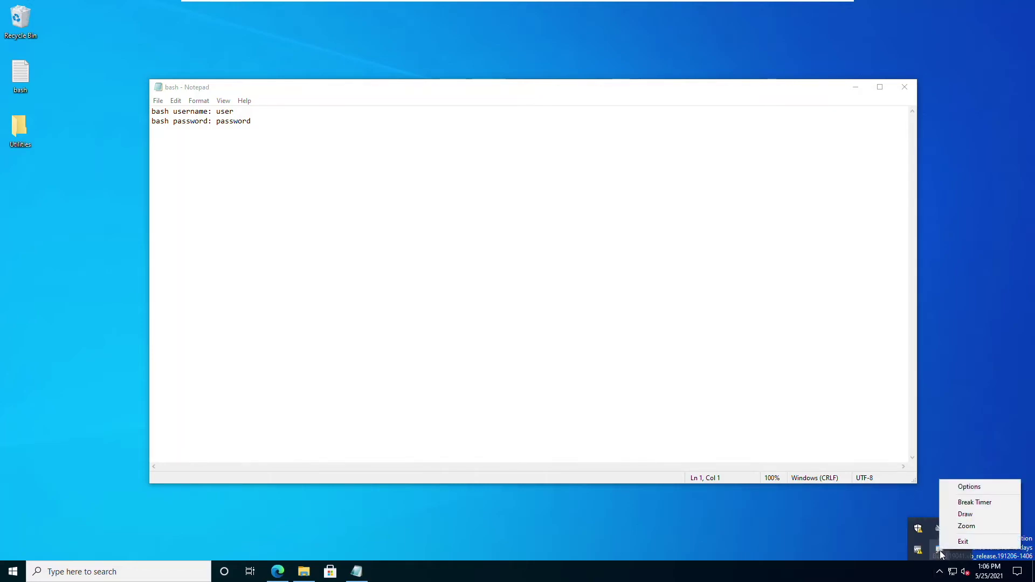
left_click(970, 486)
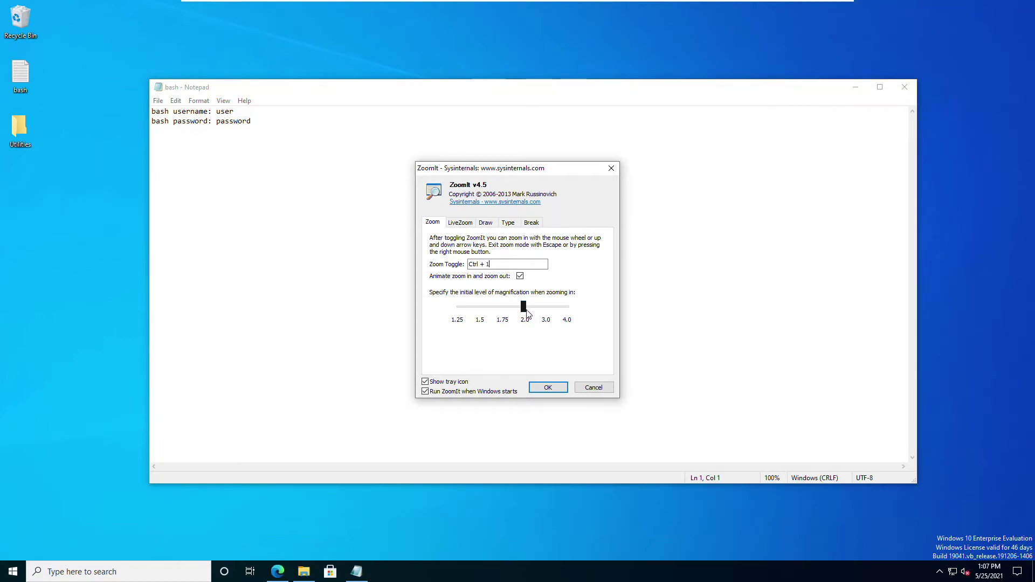
Step: Zoom into the Notepad text with Ctrl+1, zoom back out, then draw with Ctrl+2 to circle the password value
left_click(561, 388)
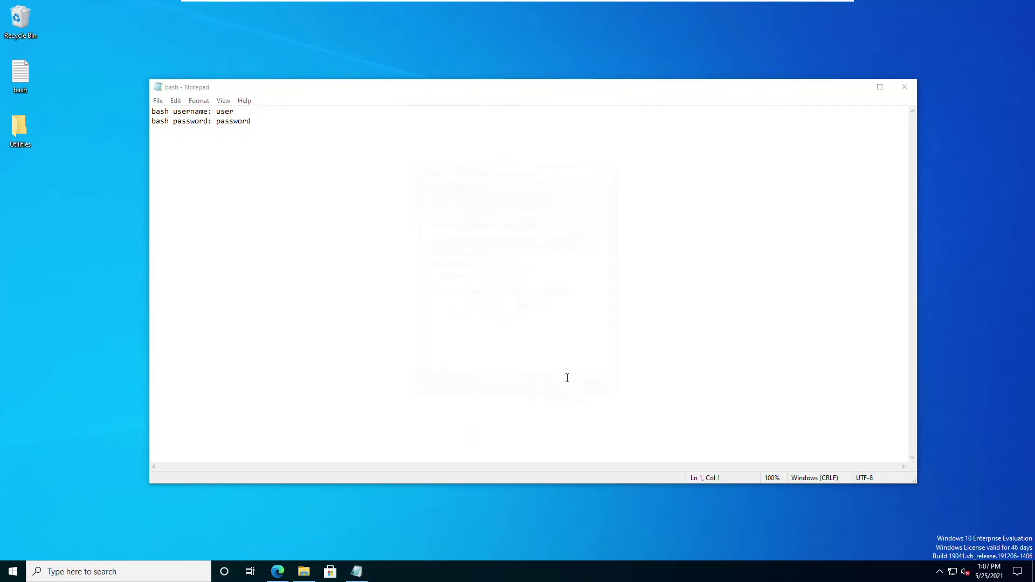
key("ctrl+1")
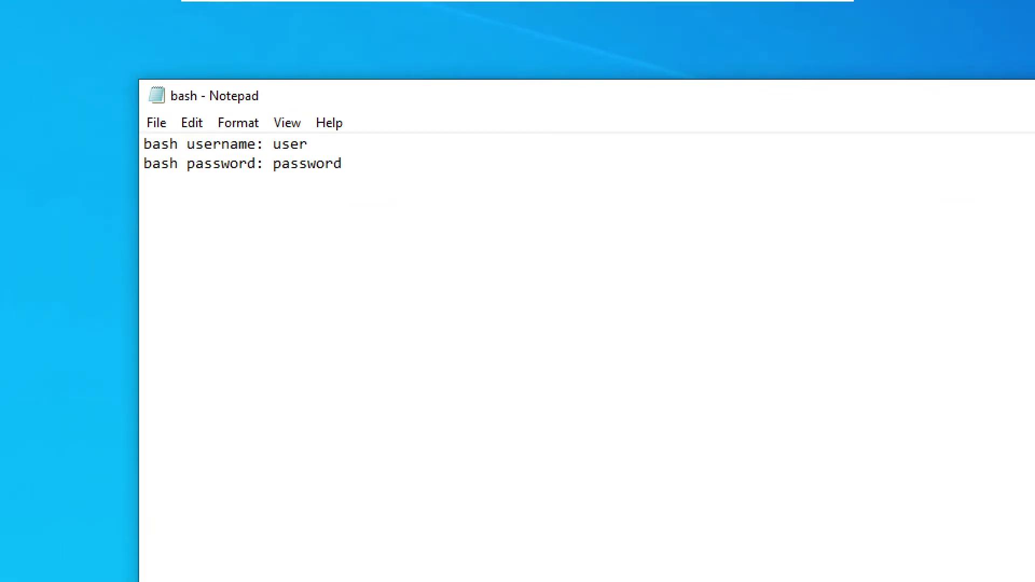
key("Escape")
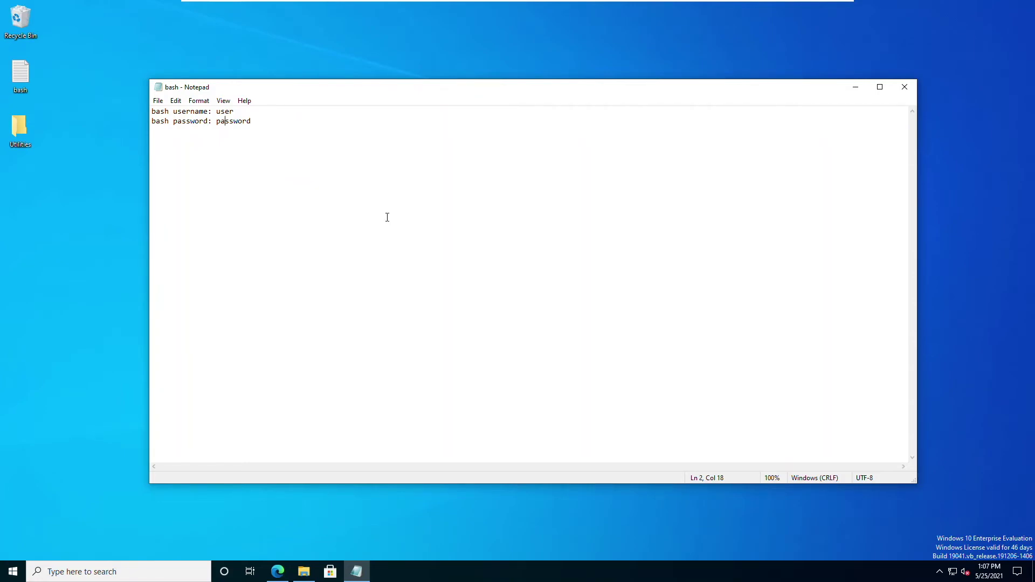
key("ctrl+2")
mouse_move(232, 115)
left_mouse_down()
mouse_move(210, 122)
mouse_move(233, 129)
mouse_move(236, 114)
left_mouse_up()
Step: Draw a red arrow, zigzag and circle over the Notepad text, then clear them with Esc
mouse_move(187, 194)
left_mouse_down()
mouse_move(179, 129)
mouse_move(192, 139)
left_mouse_up()
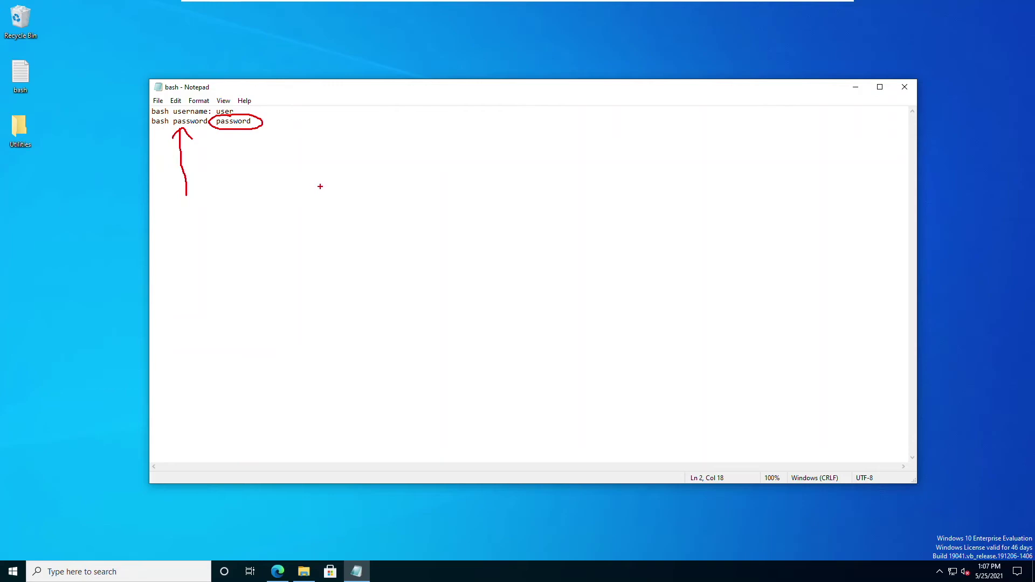
mouse_move(320, 186)
left_mouse_down()
mouse_move(447, 215)
mouse_move(421, 254)
mouse_move(429, 276)
left_mouse_up()
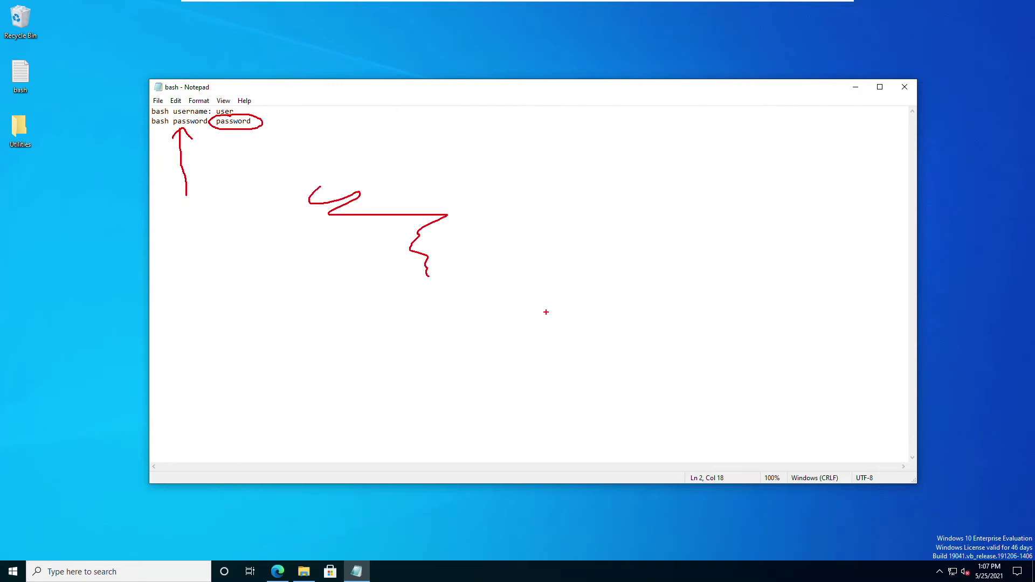
mouse_move(532, 257)
left_mouse_down()
mouse_move(530, 272)
mouse_move(538, 254)
mouse_move(630, 267)
left_mouse_up()
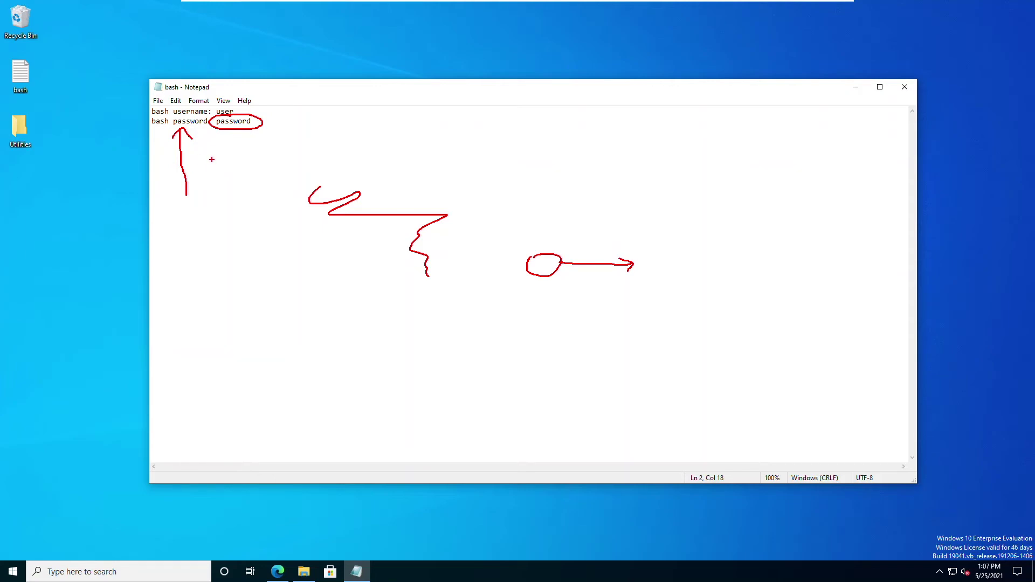
key("Escape")
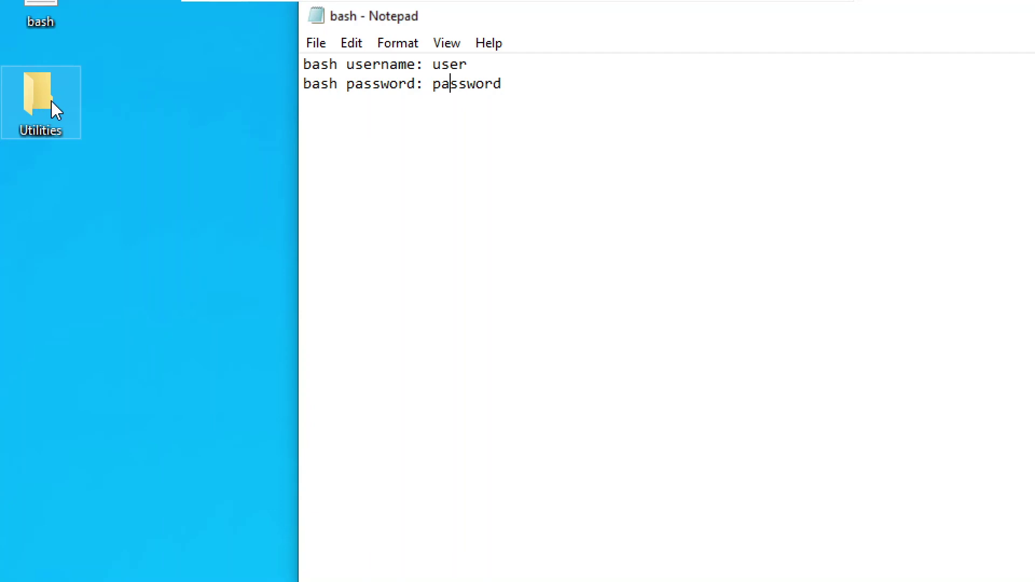
Step: Open the desktop Utilities folder to show the ZoomIt application inside
left_click(52, 103)
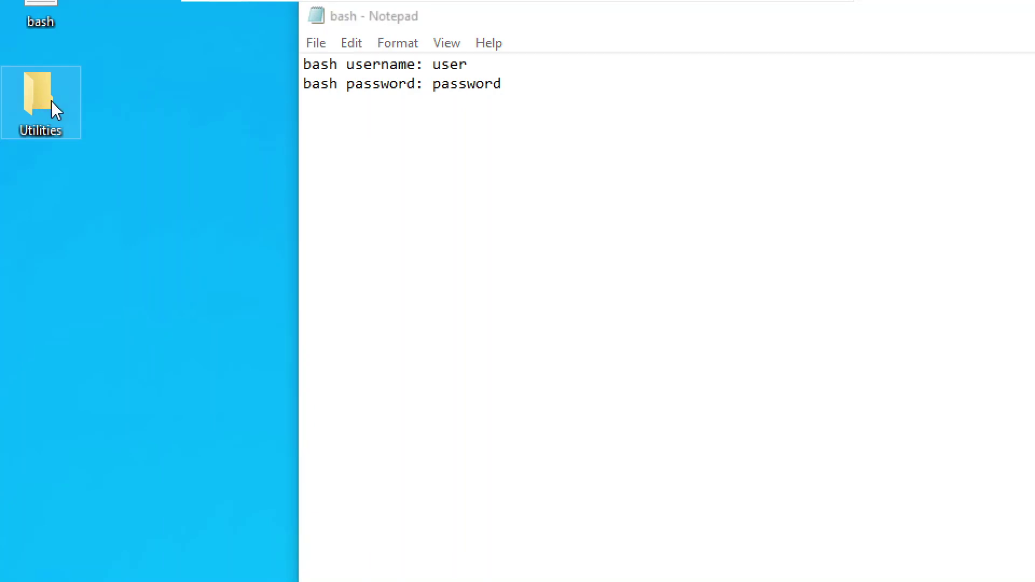
double_click(52, 103)
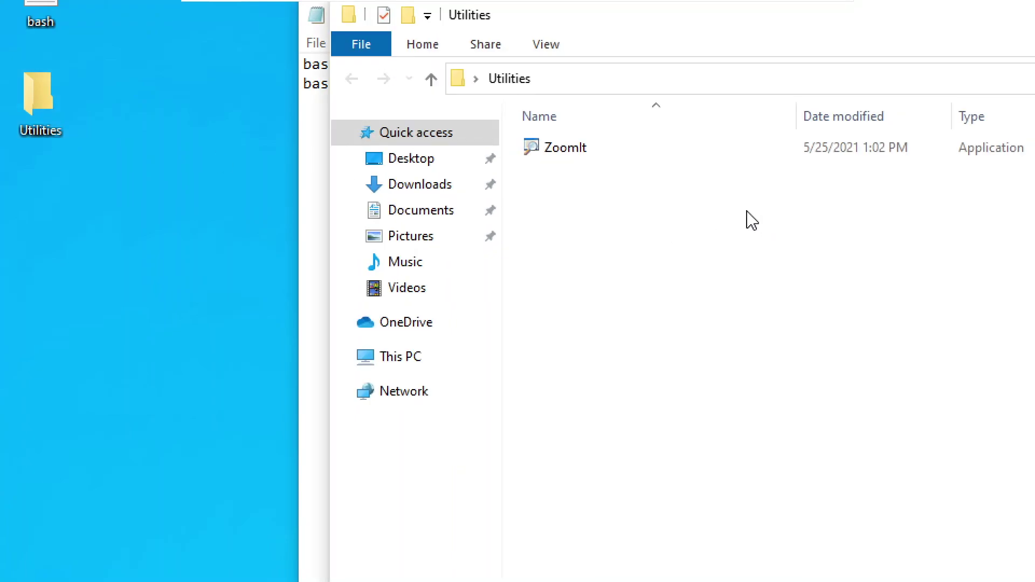